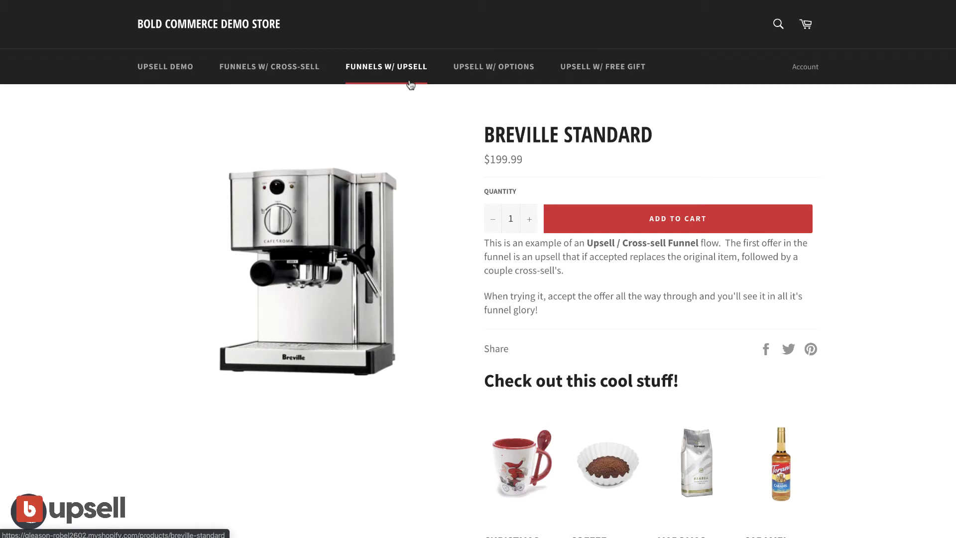
- Add the Breville Standard to the cart and accept the Breville Premium as its replacement
click(620, 214)
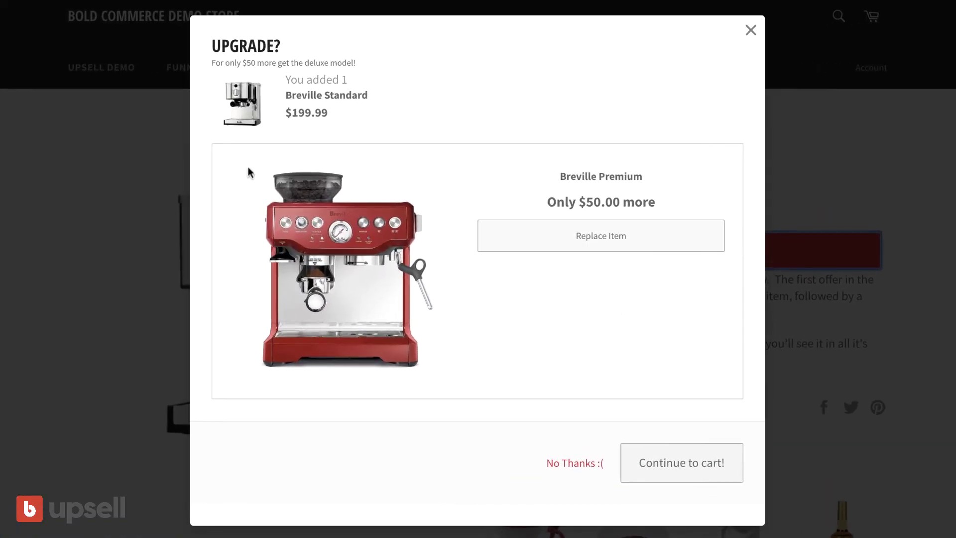
click(548, 234)
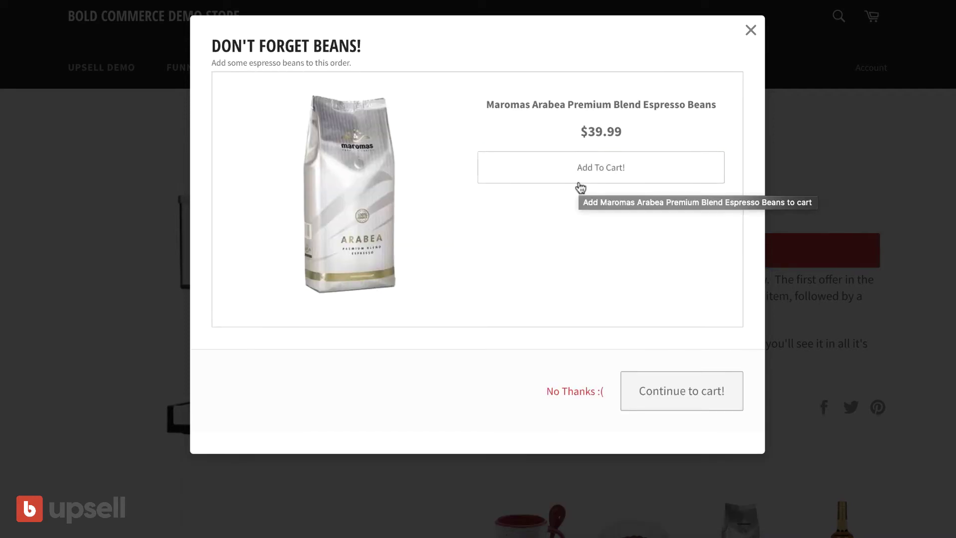
- Decline the espresso beans offer, add the Set Of 2 Espresso Glasses and view the cart
click(569, 391)
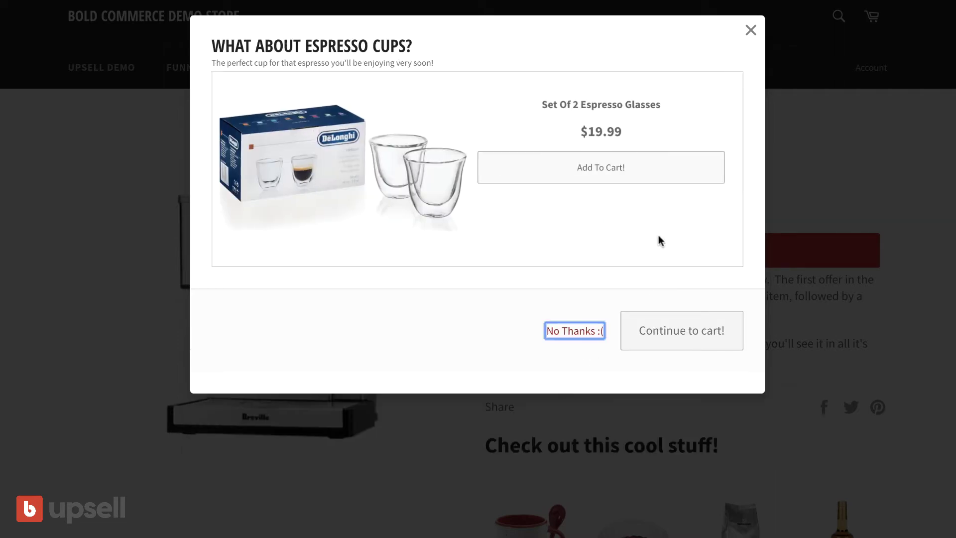
click(666, 180)
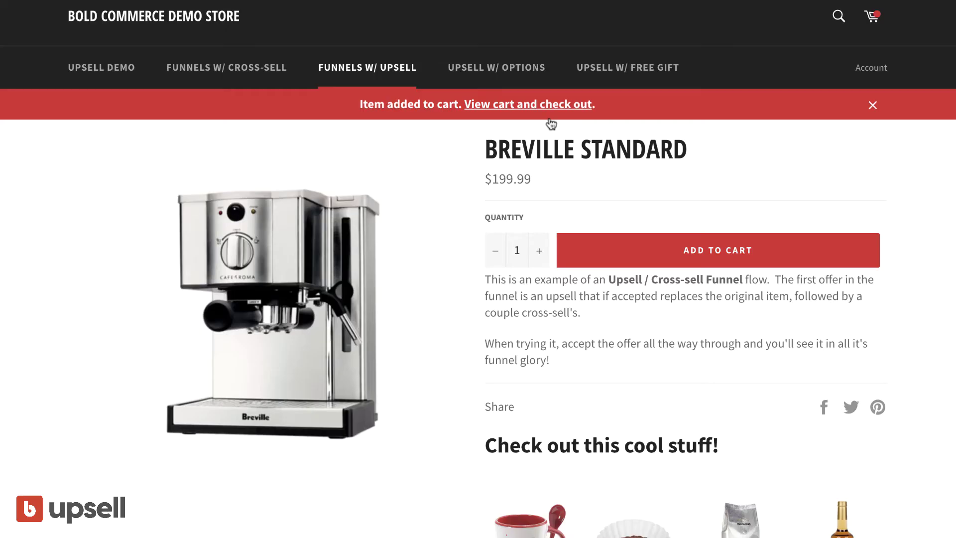
click(879, 16)
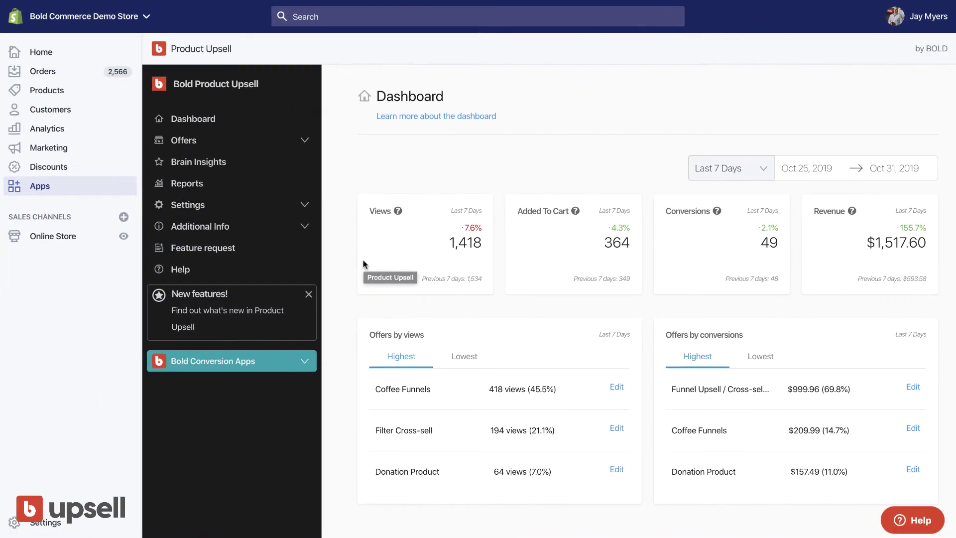
- Open the Funnel Upsell / Cross-sell Combo offer for editing from the current offers in Product Upsell
click(307, 145)
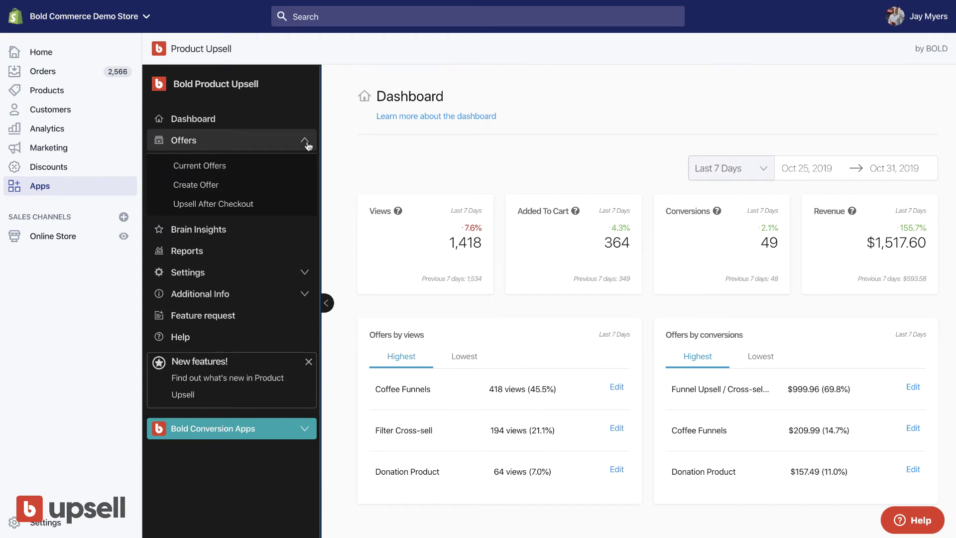
click(262, 175)
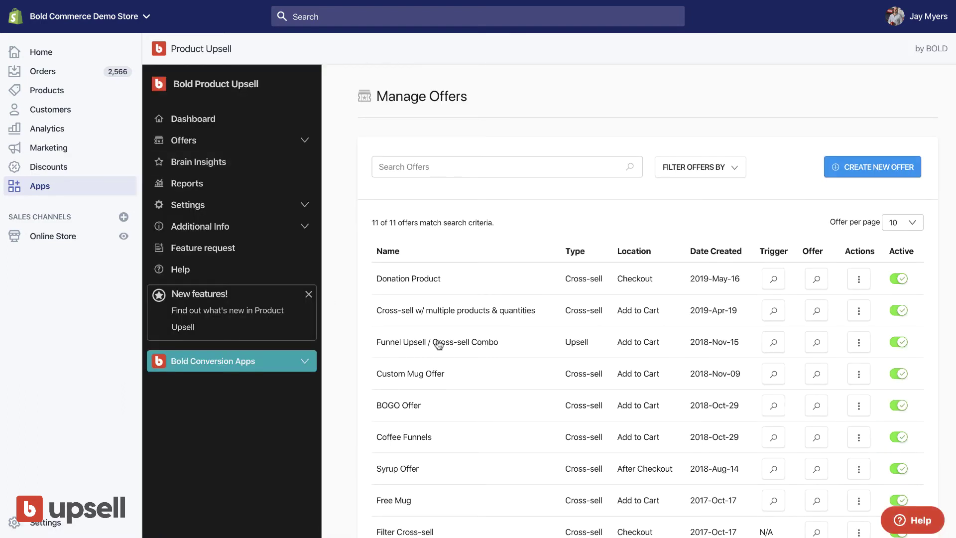
click(858, 342)
click(846, 372)
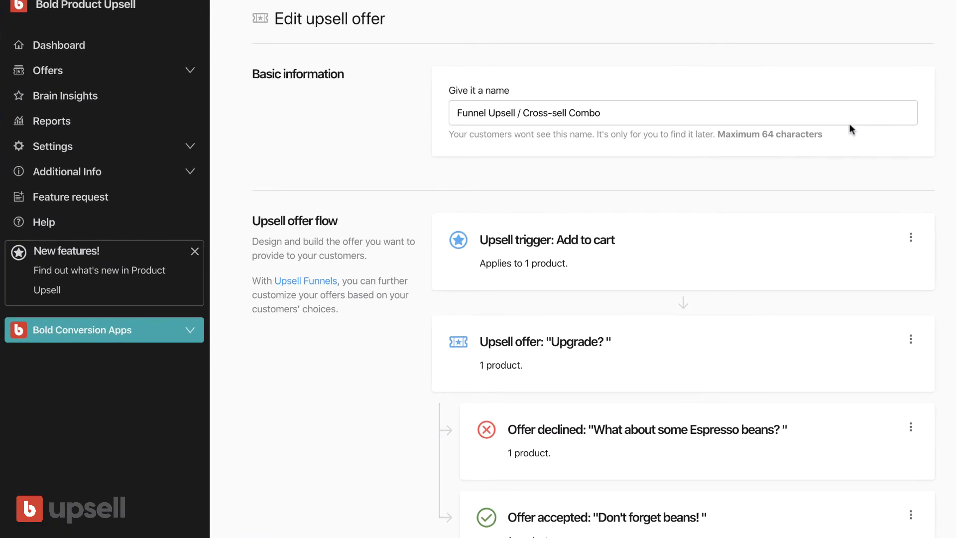
- Review the whole upsell offer flow and expand the Add to cart trigger to inspect its trigger events
scroll(849, 123, down, 2)
scroll(849, 123, down, 1)
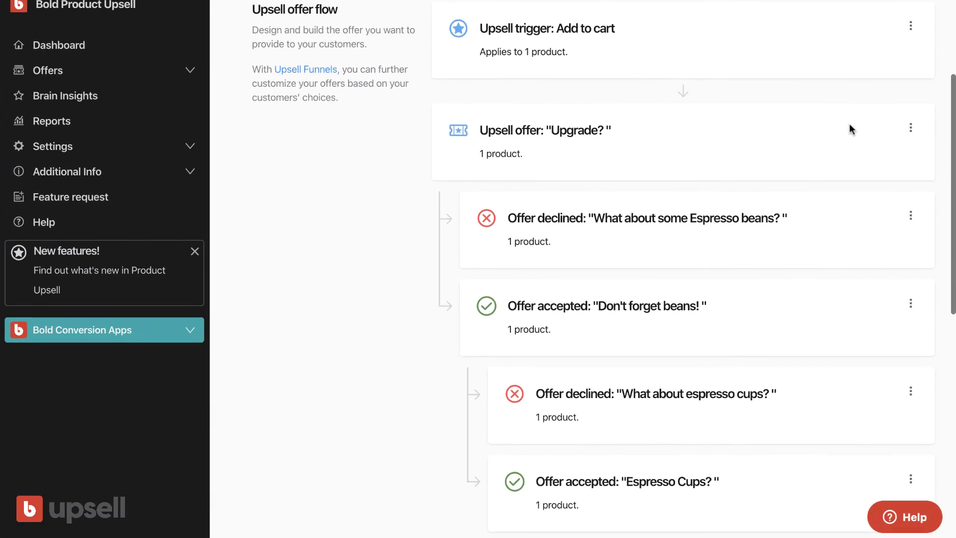
scroll(849, 124, up, 3)
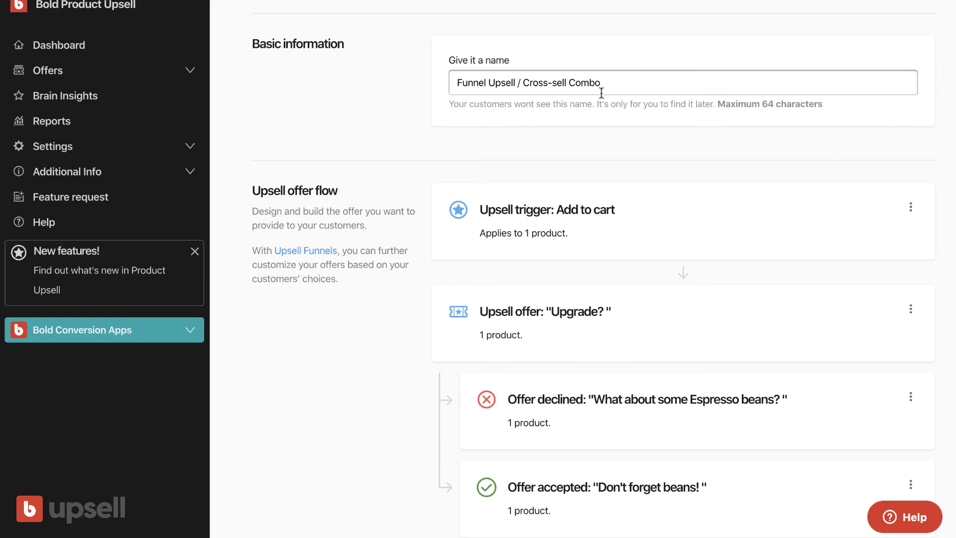
scroll(600, 92, down, 10)
scroll(581, 194, up, 12)
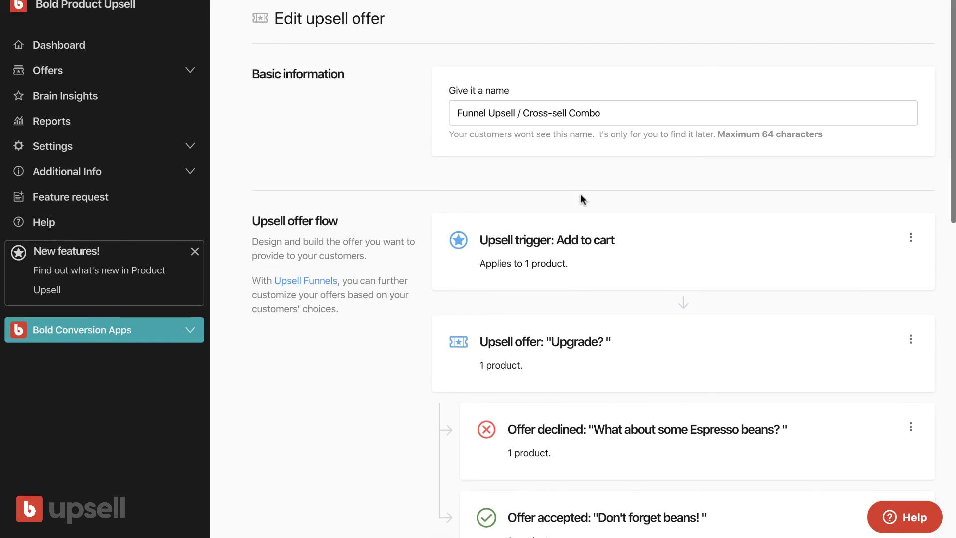
scroll(580, 194, down, 1)
click(580, 178)
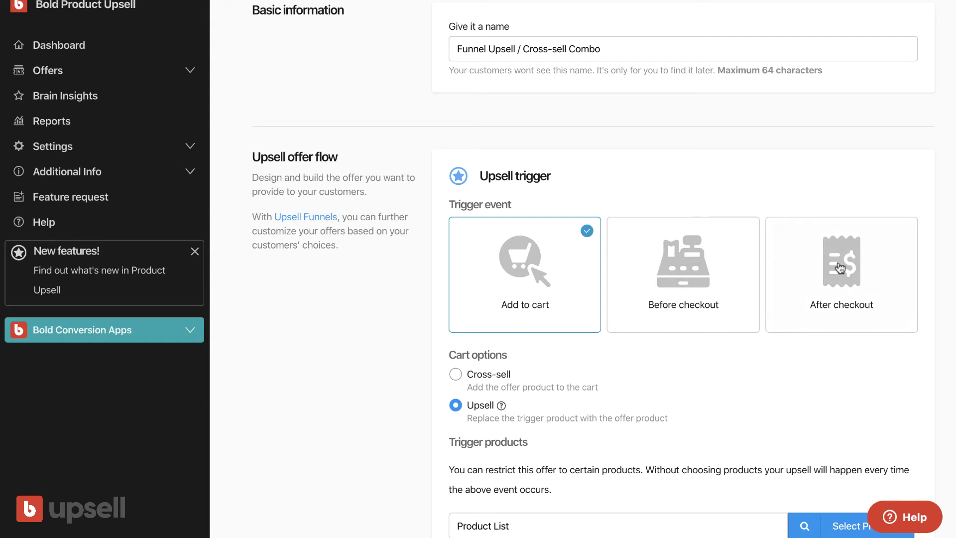
scroll(840, 268, down, 1)
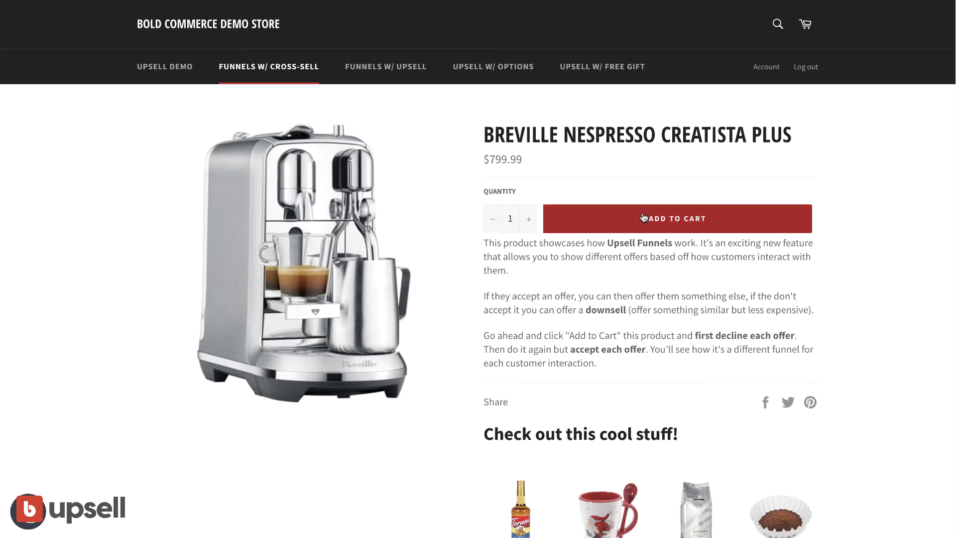
- Order the Breville Nespresso Creatista Plus in the demo store and add the after-checkout offer to the order
click(644, 217)
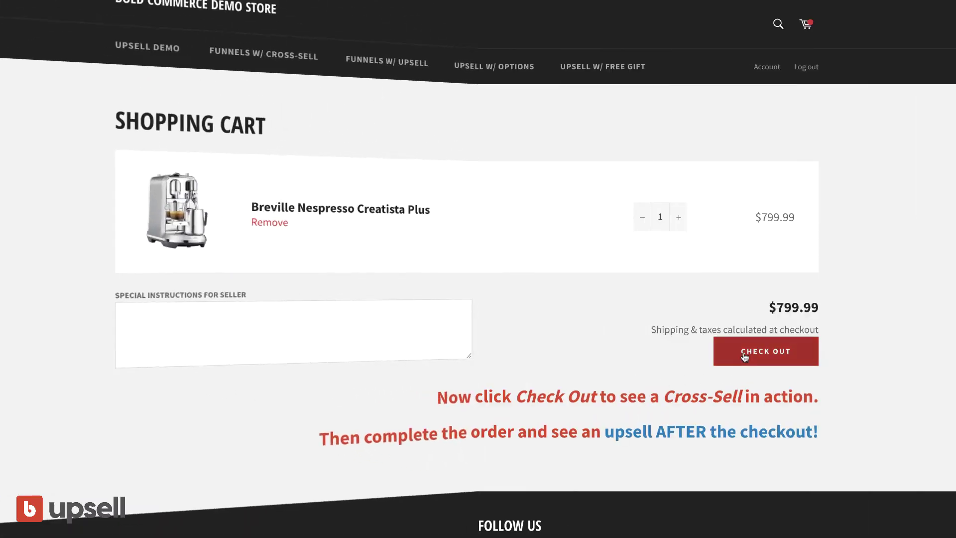
click(738, 358)
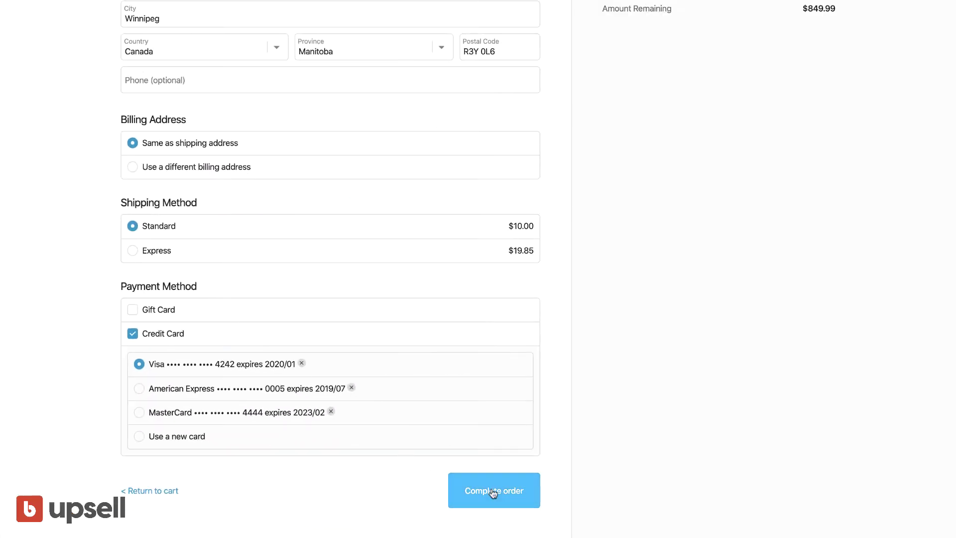
click(493, 491)
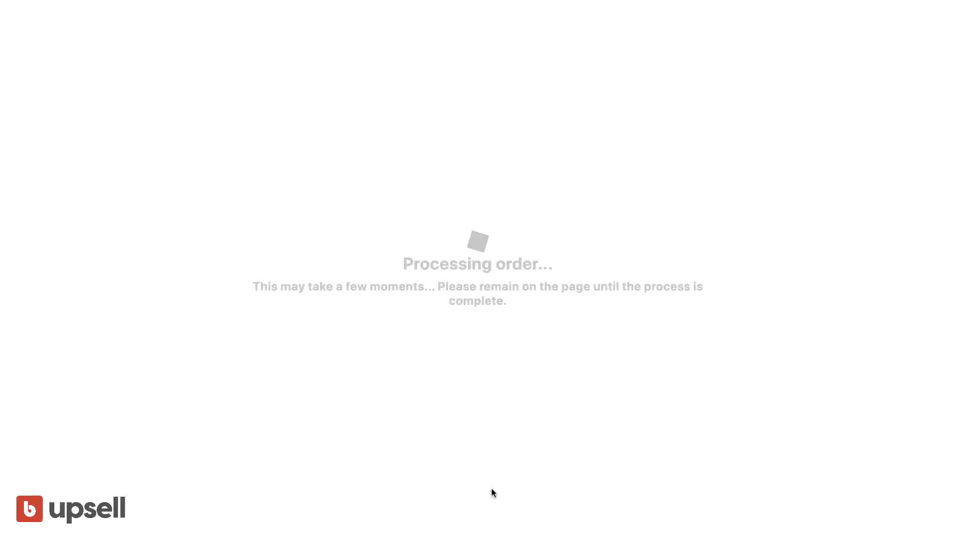
click(344, 362)
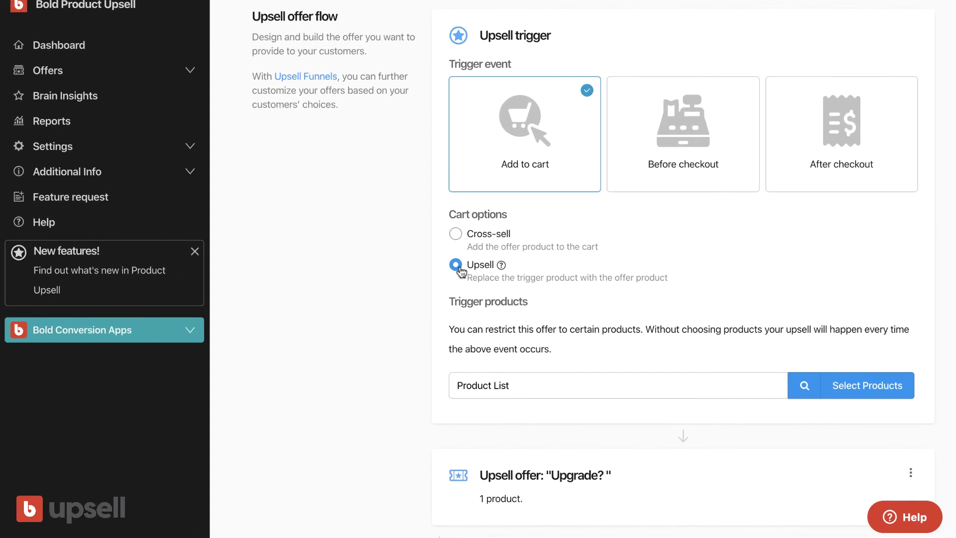
- Check the trigger's cart options and its selected trigger products, leaving the product selection as it is
scroll(710, 369, down, 2)
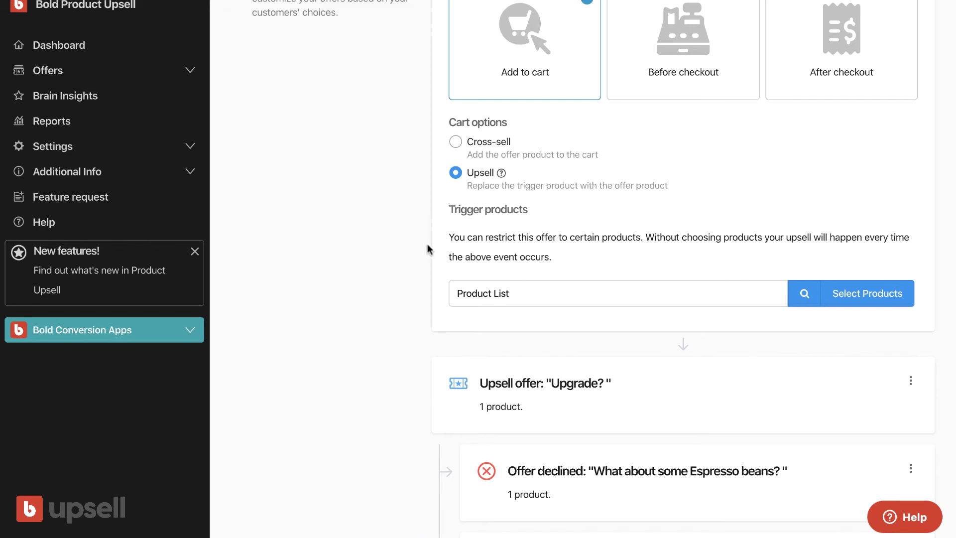
scroll(461, 342, down, 4)
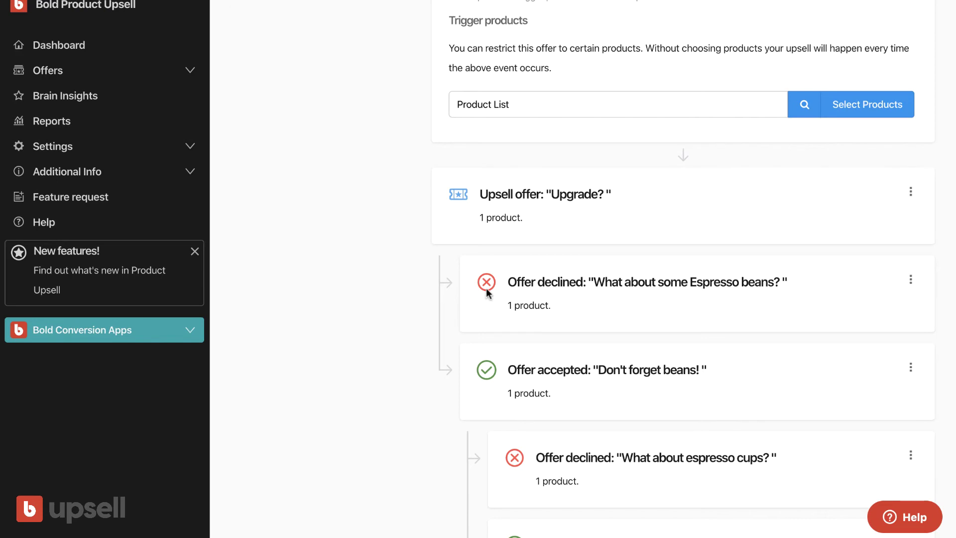
scroll(485, 229, up, 3)
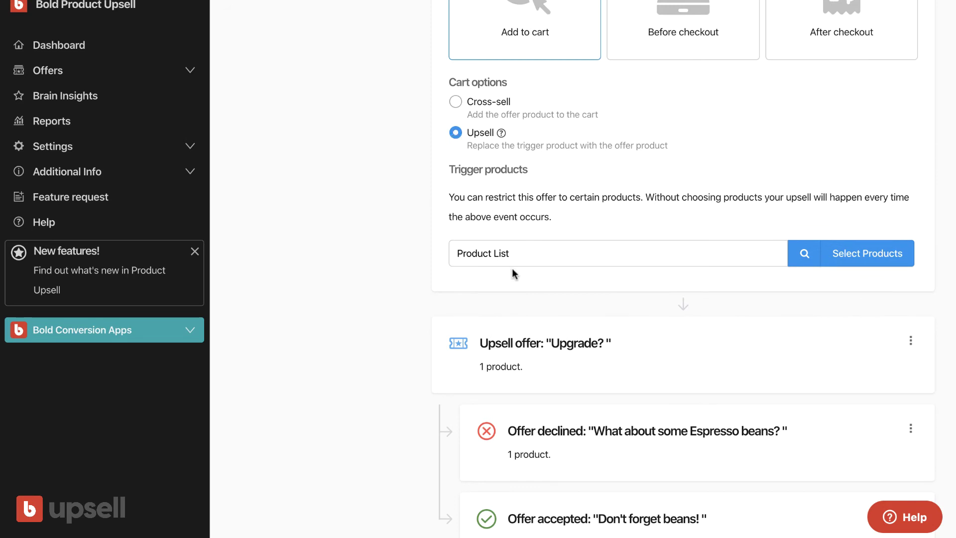
click(858, 272)
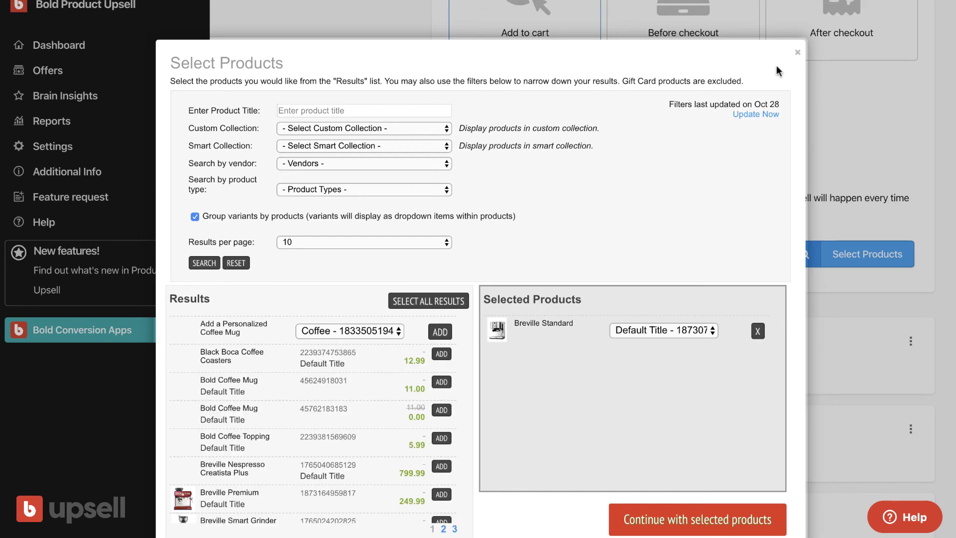
click(797, 52)
- Expand the "Upgrade?" upsell offer and examine its popup details, offer options and follow-up offers
scroll(732, 179, down, 4)
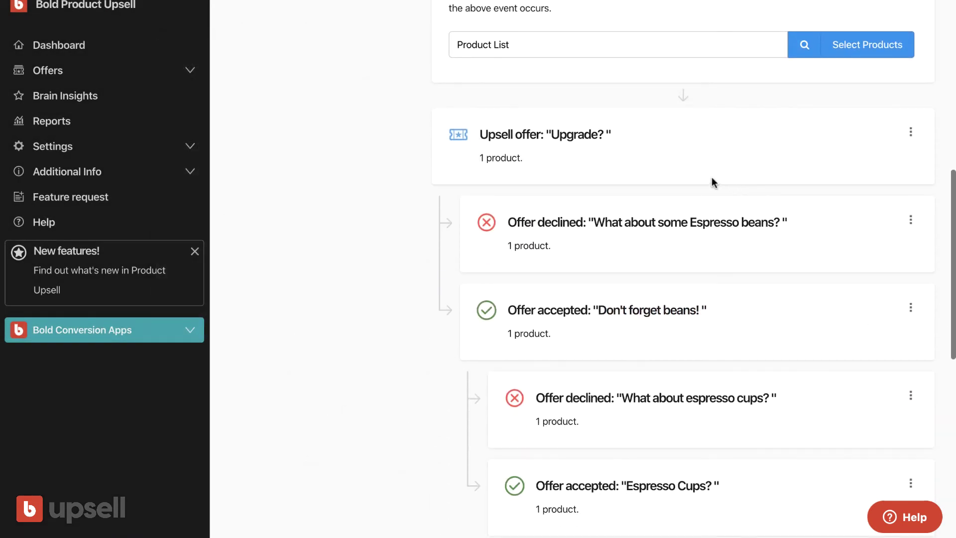
click(551, 134)
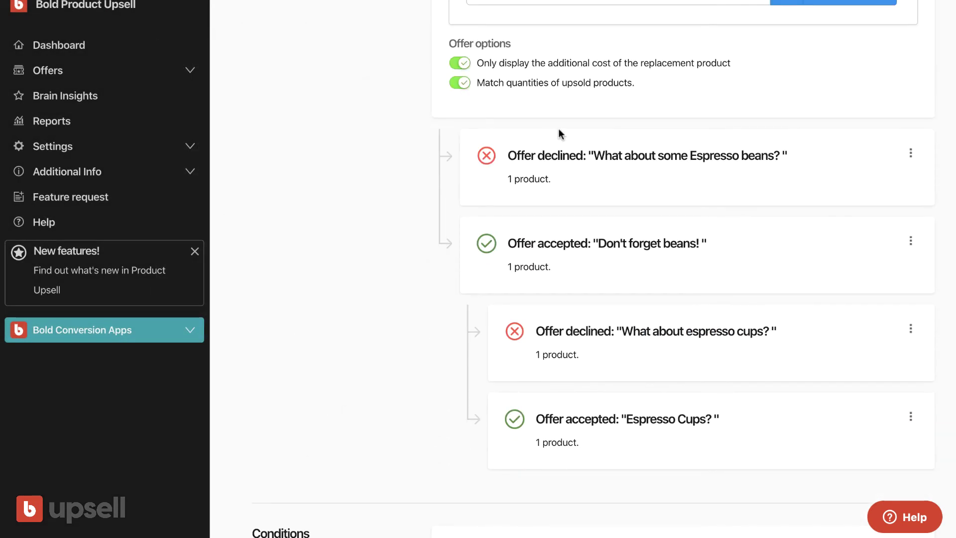
scroll(558, 129, up, 5)
click(516, 203)
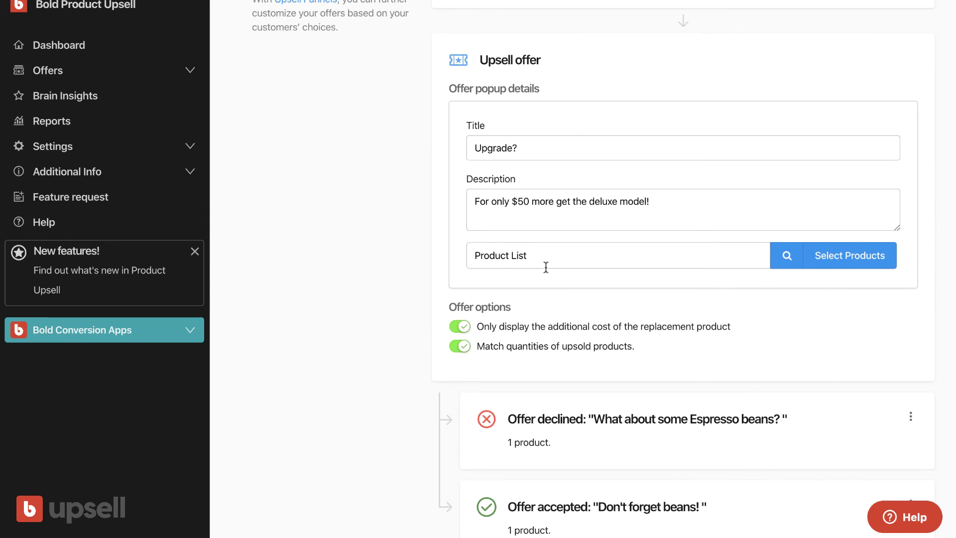
scroll(371, 204, down, 2)
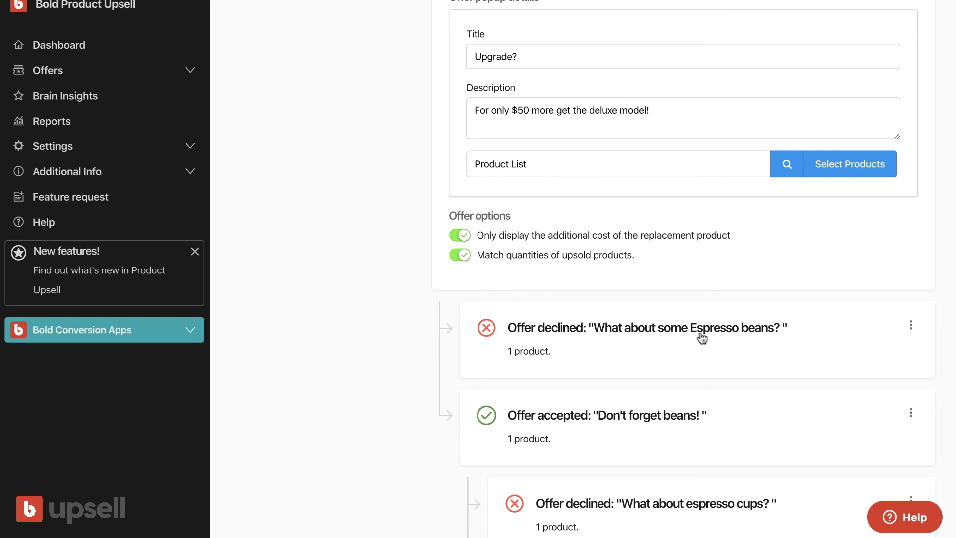
scroll(702, 338, down, 2)
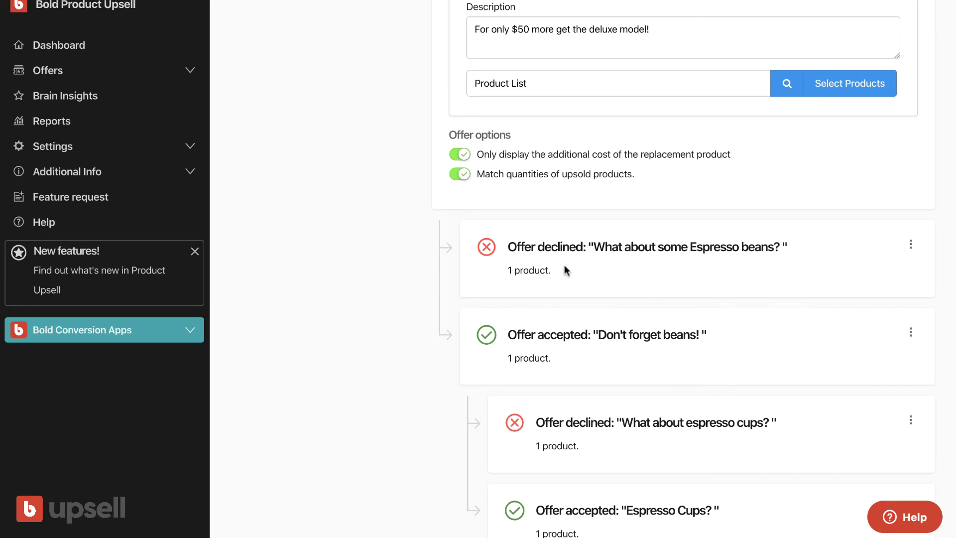
scroll(566, 271, down, 1)
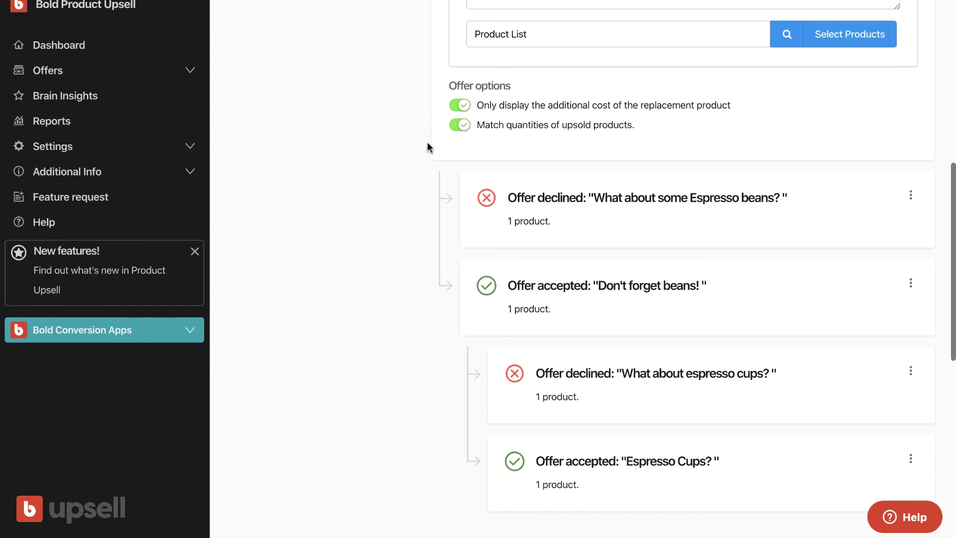
- Inspect the "Don't forget beans!" and "What about some Espresso beans?" follow-up offers and the offer's conditions and additional options
click(651, 295)
scroll(651, 297, up, 3)
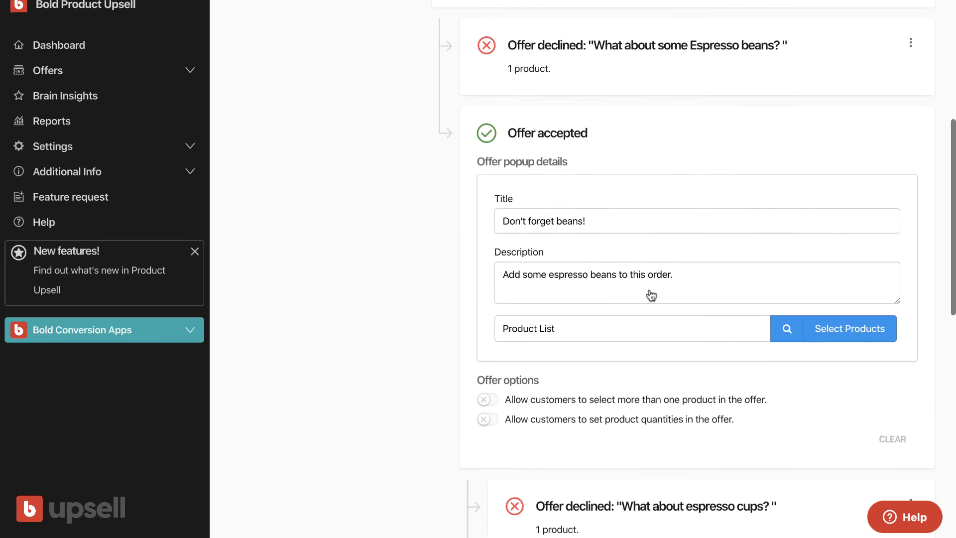
click(557, 104)
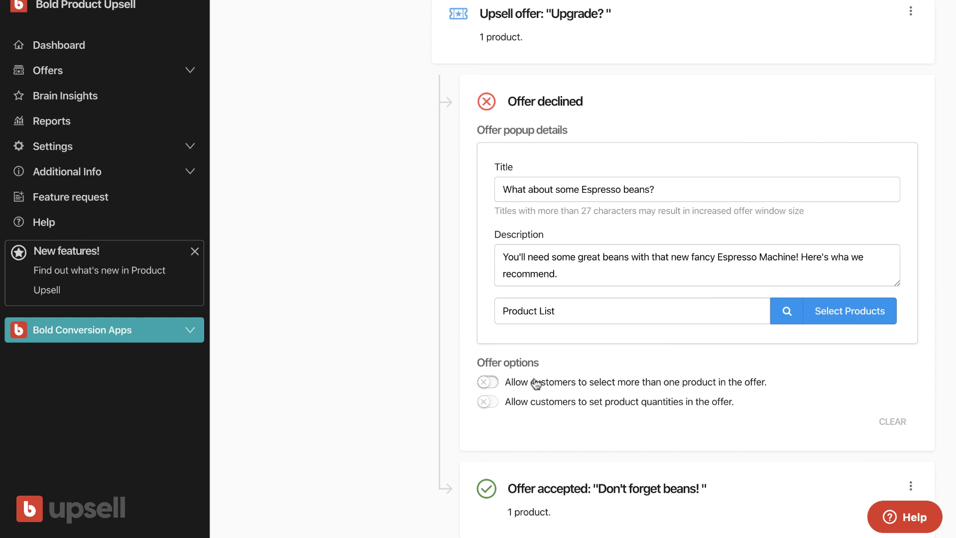
scroll(540, 368, down, 1)
scroll(520, 360, down, 1)
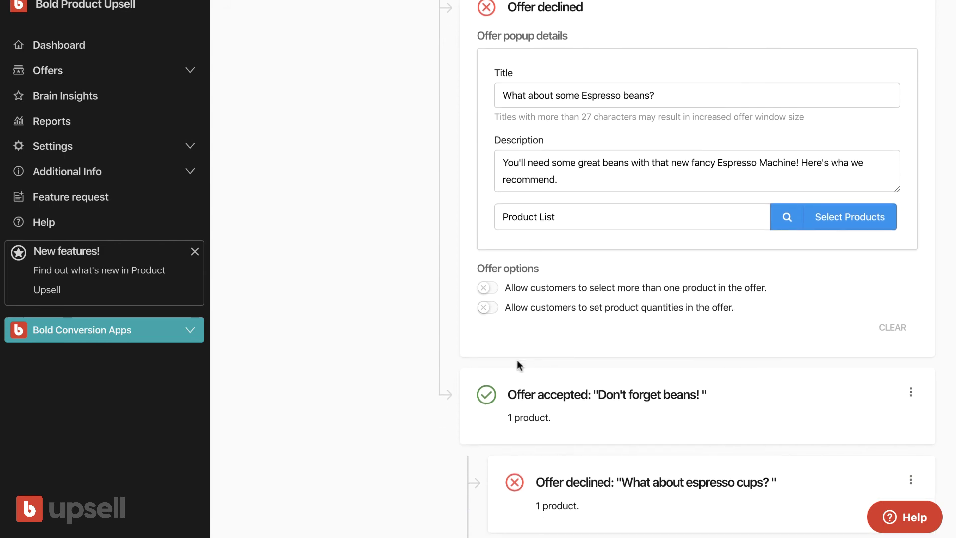
scroll(516, 361, down, 5)
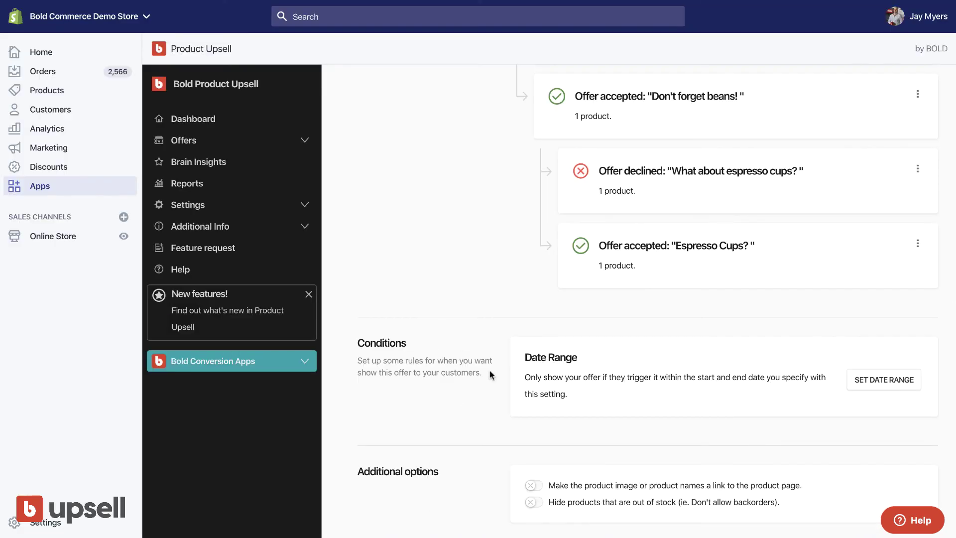
scroll(462, 384, down, 1)
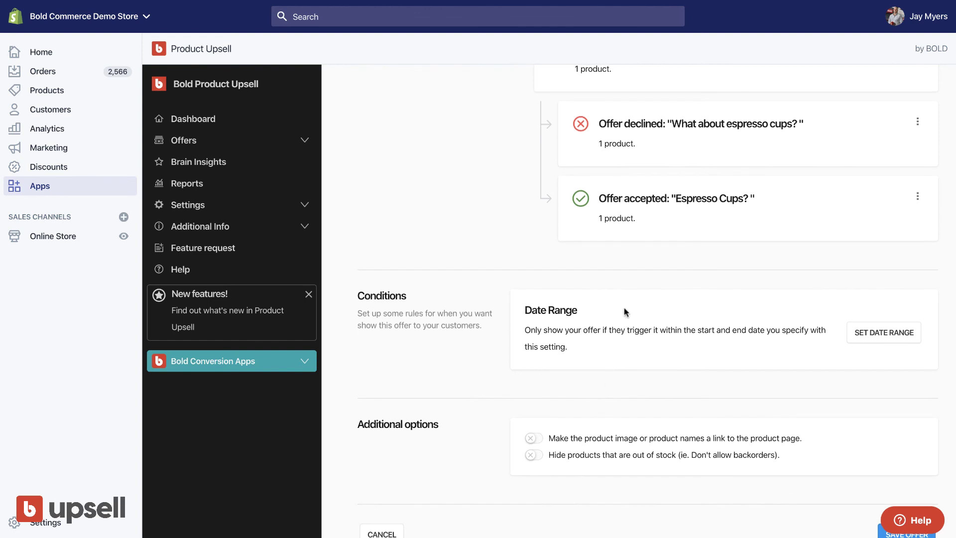
- Switch to the demo store's cart and complete the order for the espresso glasses and Breville Premium
click(398, 0)
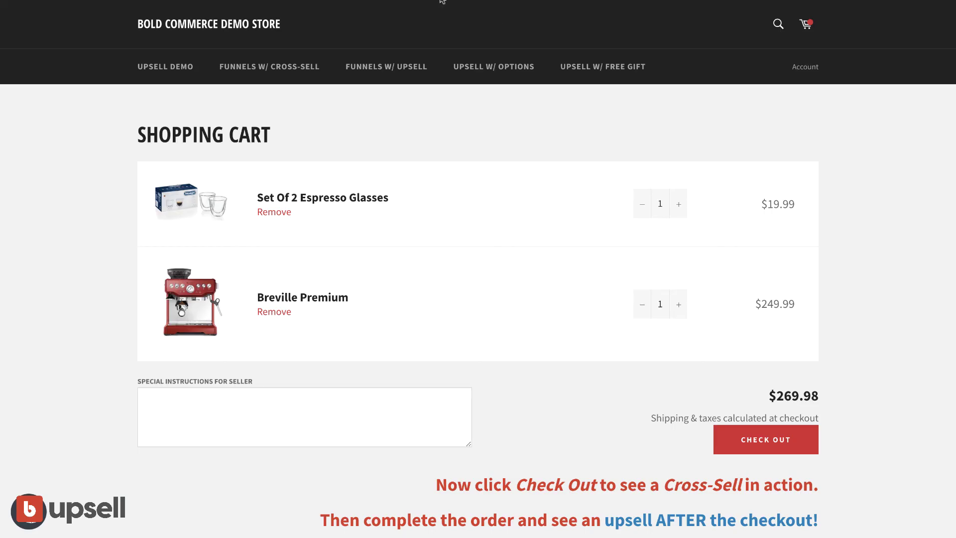
click(774, 440)
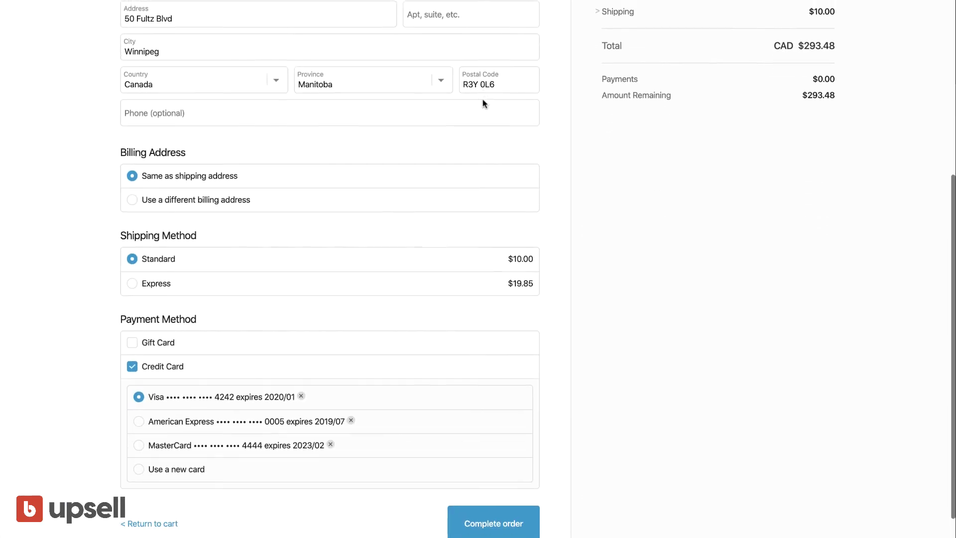
scroll(348, 224, down, 1)
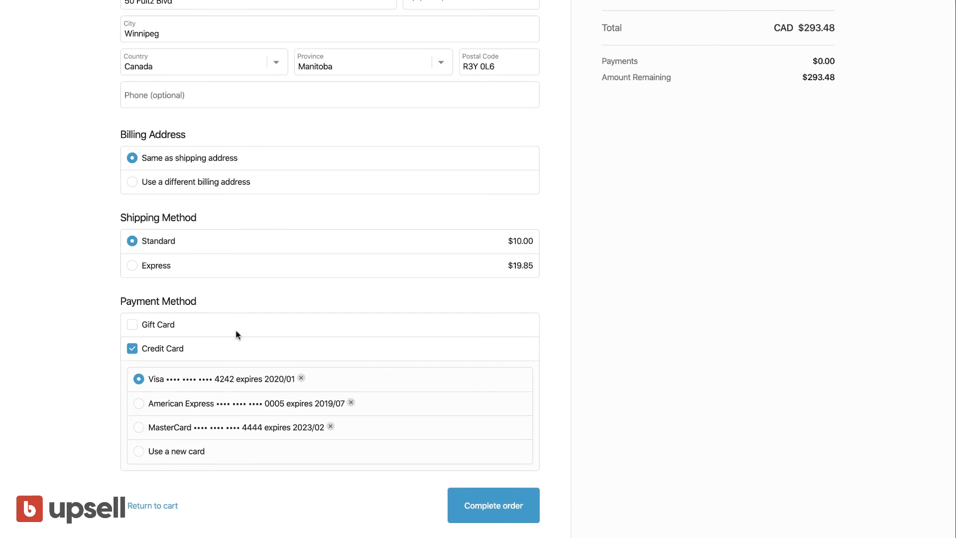
click(489, 510)
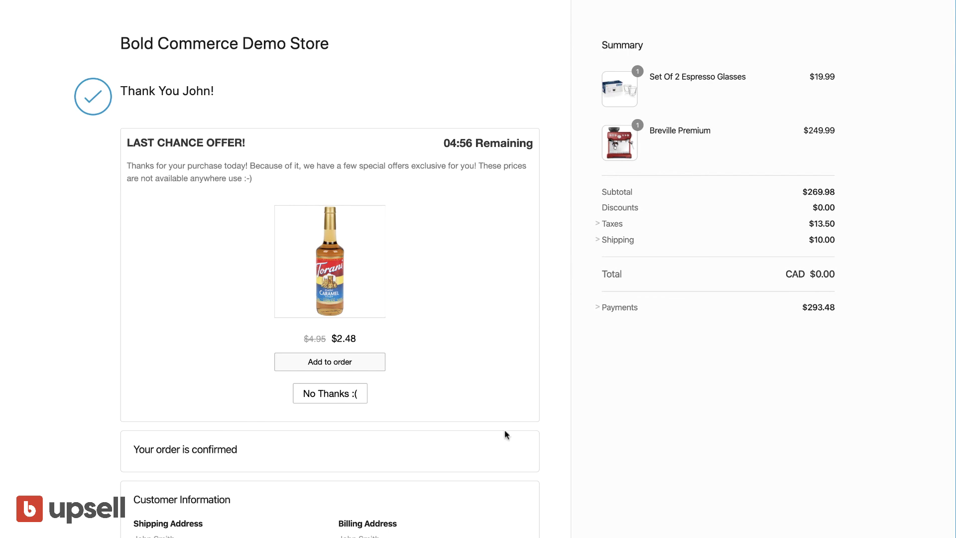
- Add the discounted caramel syrup from the last chance offer to the order and confirm the addition
click(347, 370)
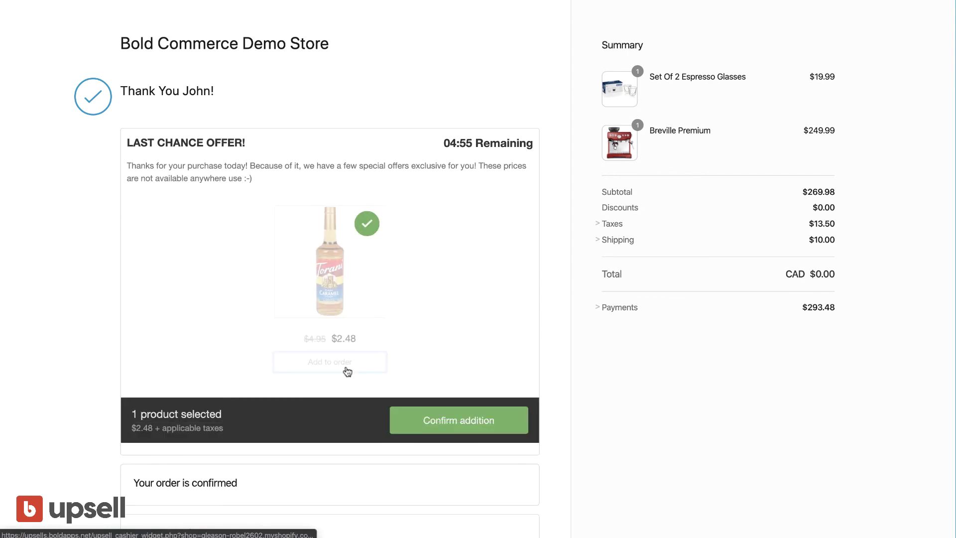
click(449, 423)
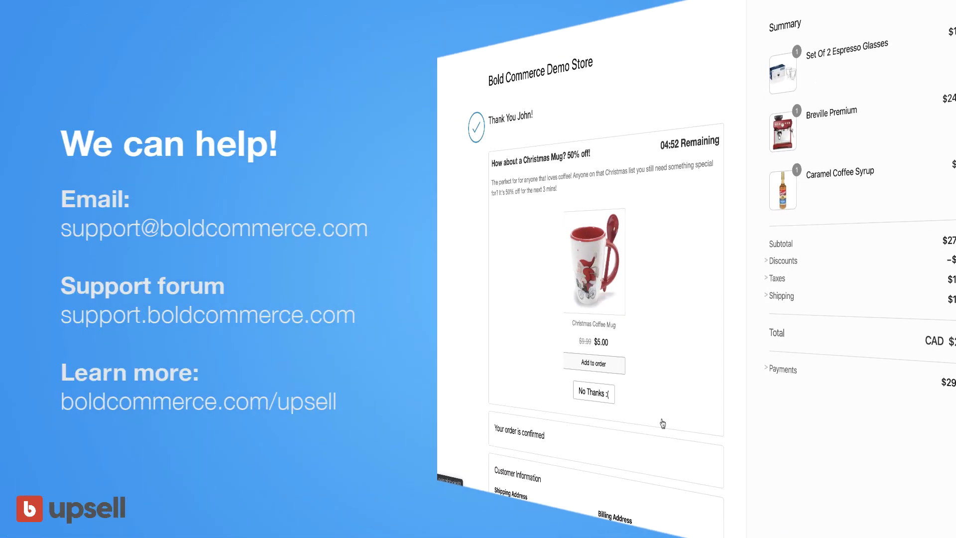
- Decline the Christmas Coffee Mug offer and select the Coffee Bean Ice Tray for the order
click(598, 396)
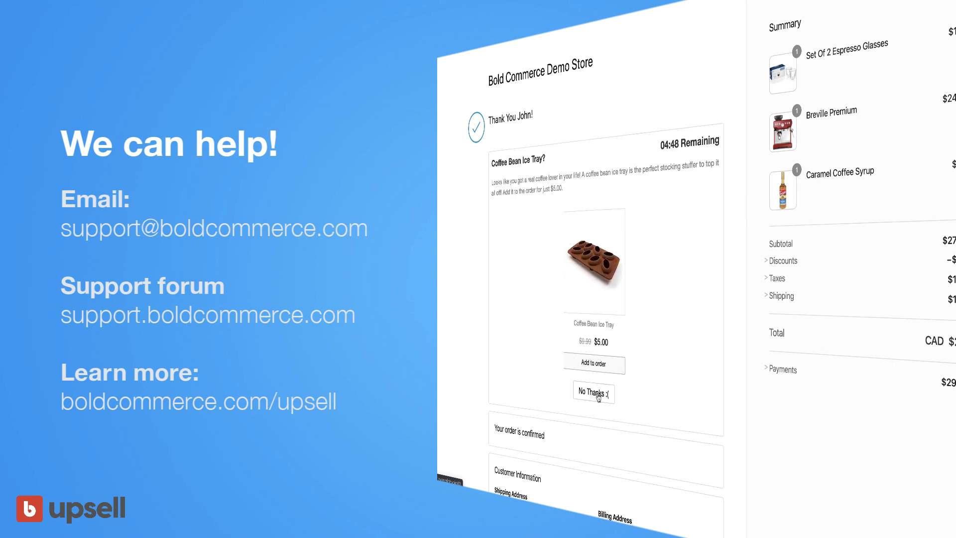
click(597, 364)
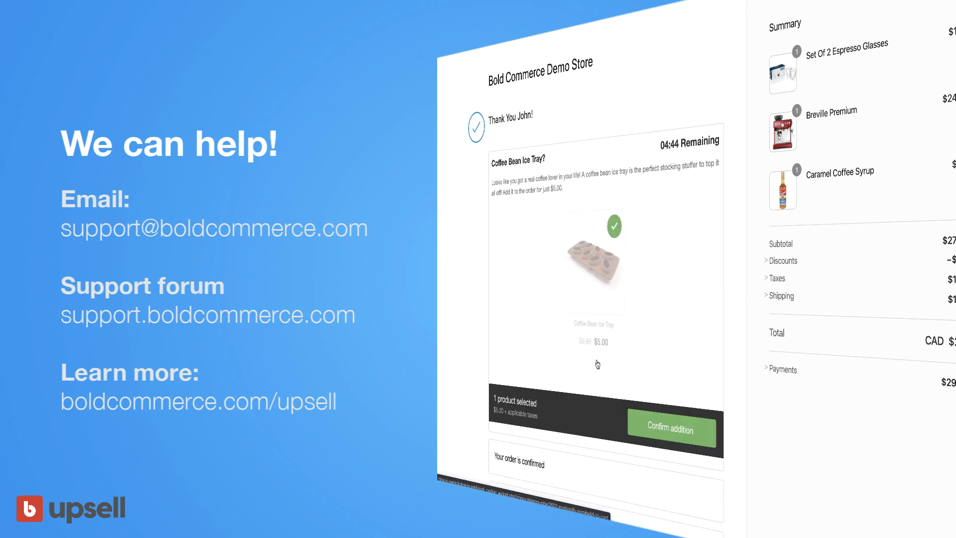